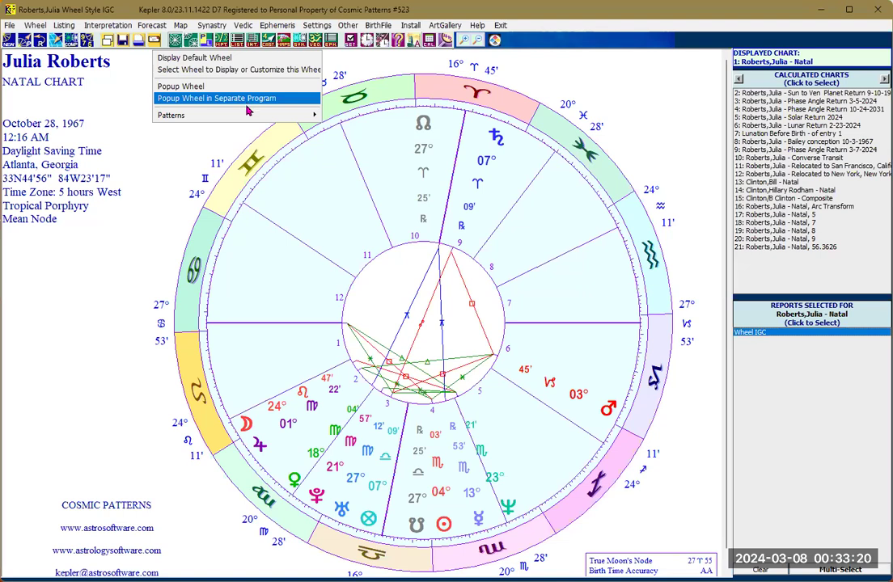
# - Close the Wheel menu without selecting anything so the natal chart wheel is unobstructed
pyautogui.moveTo(250, 114)
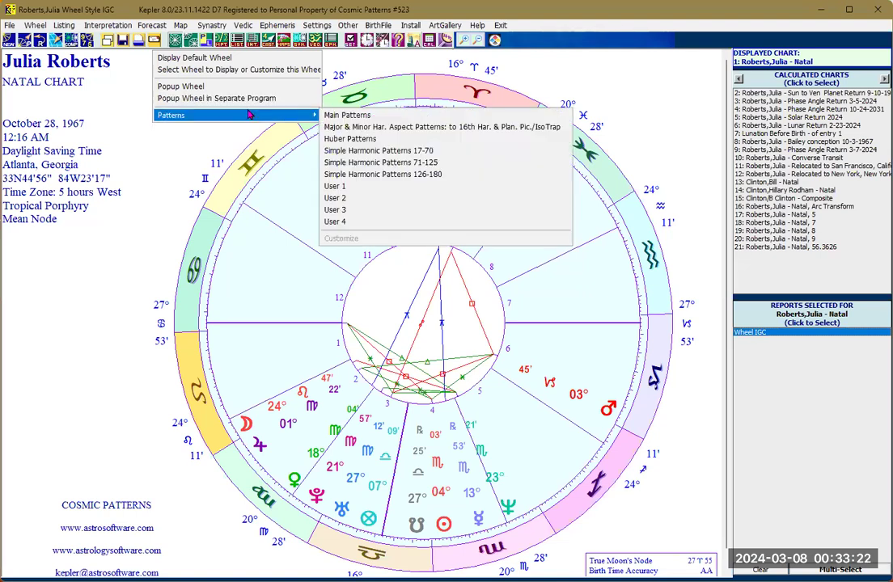
pyautogui.click(263, 162)
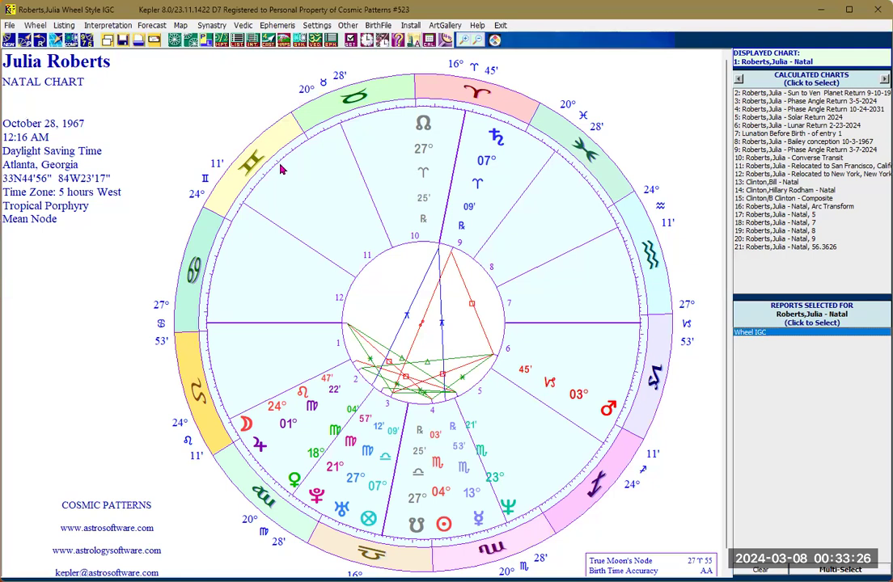
# - In the Wheel Style dialog, switch the chart from style AAC to BAC: small wheel, small aspect grid
pyautogui.doubleClick(338, 175)
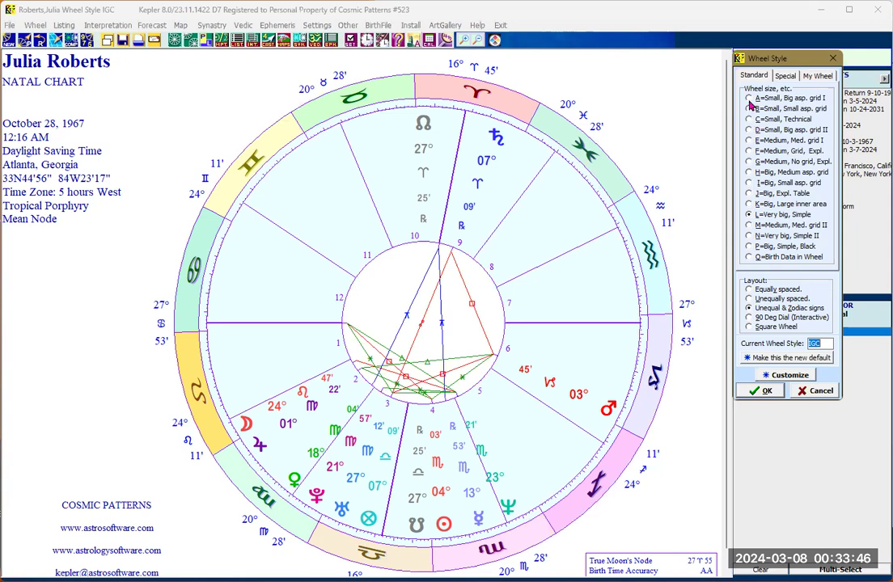
pyautogui.click(749, 98)
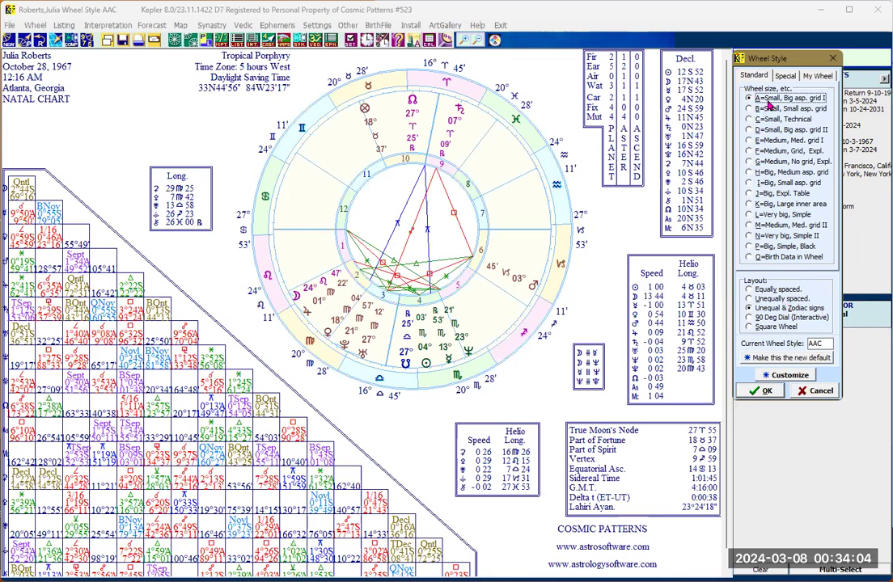
pyautogui.doubleClick(829, 343)
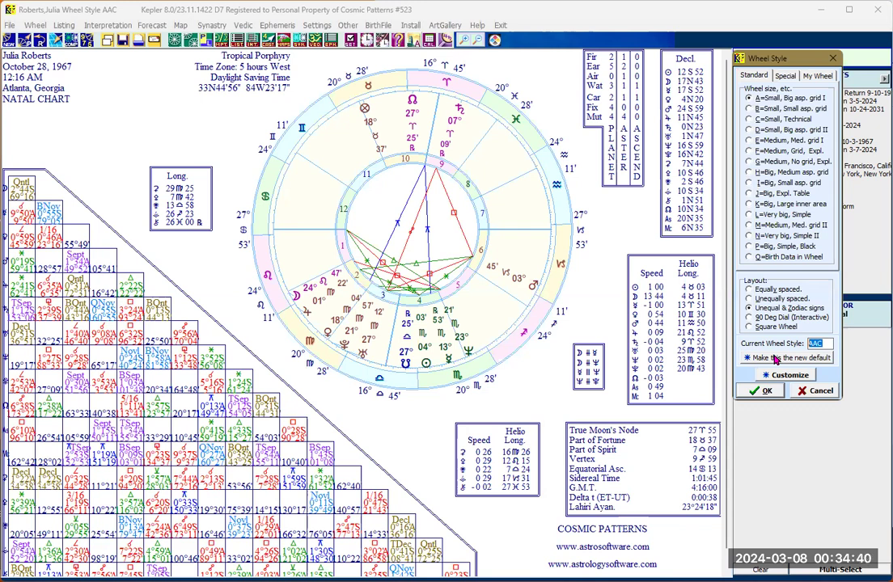
pyautogui.click(759, 110)
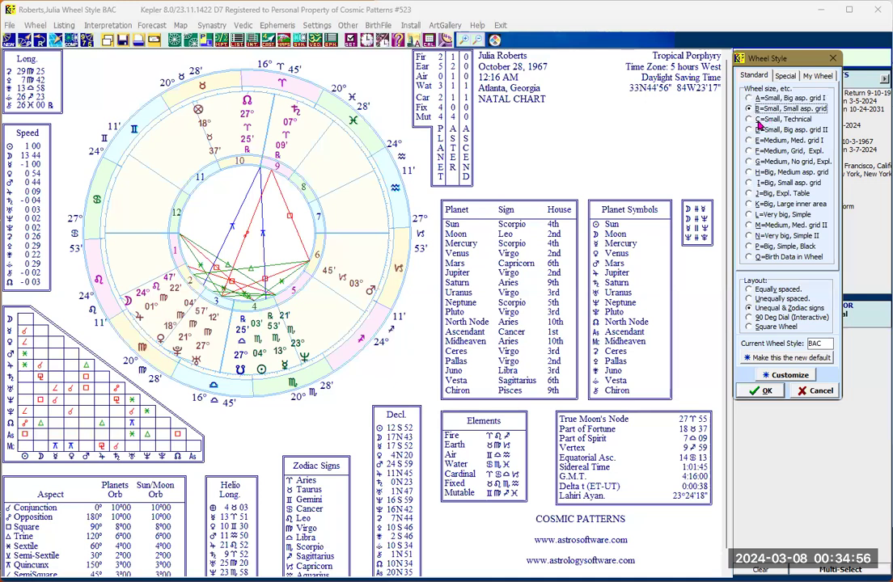
# - Step through Standard wheel options C to P, finishing on Q=Birth Data in Wheel (style IEB)
pyautogui.click(758, 121)
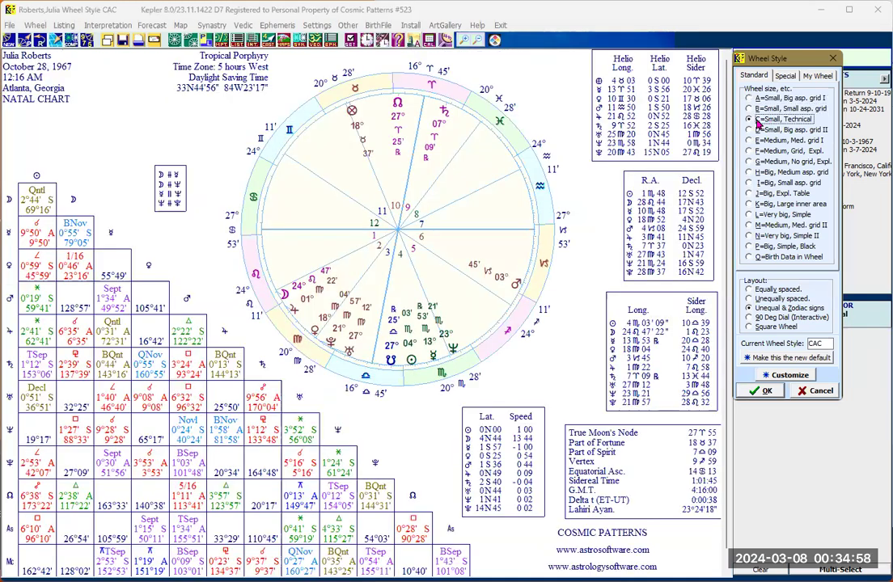
pyautogui.click(760, 130)
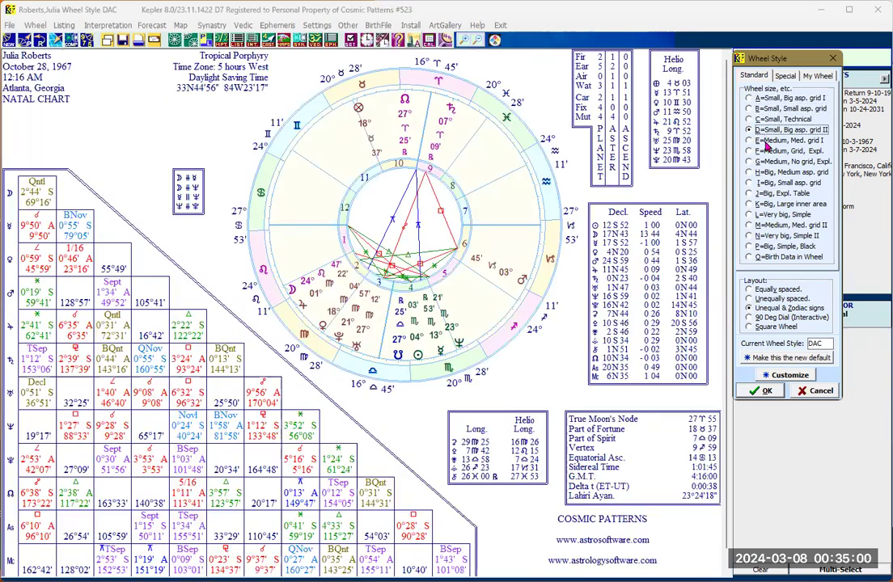
pyautogui.click(766, 141)
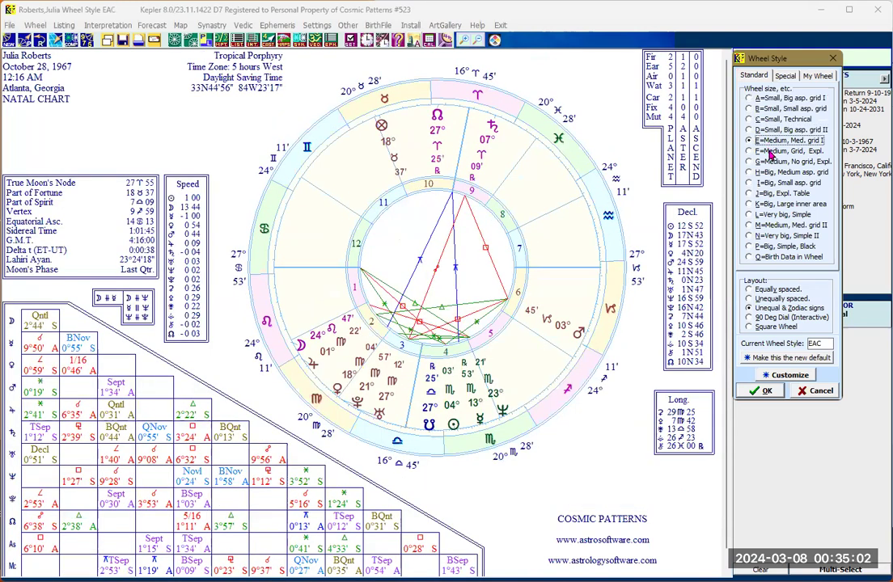
pyautogui.click(768, 152)
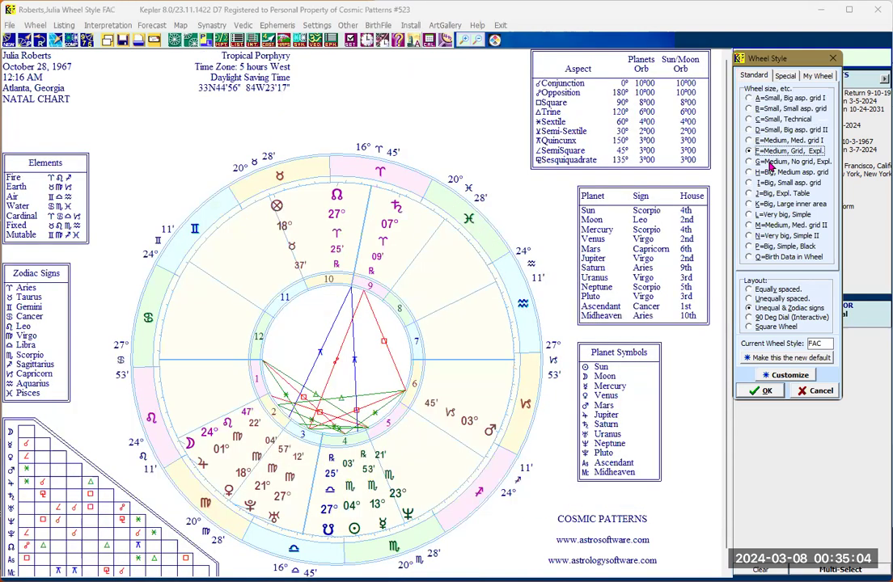
pyautogui.click(769, 163)
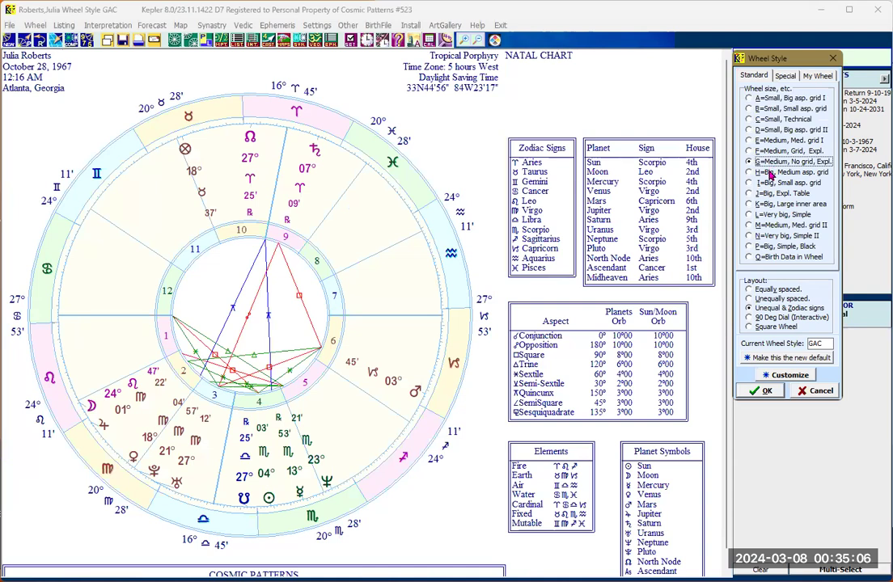
pyautogui.click(770, 172)
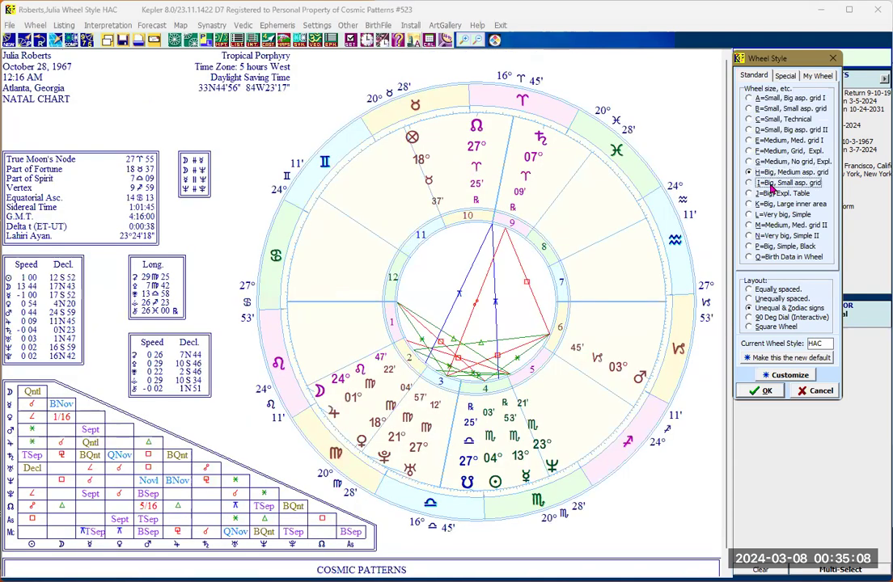
pyautogui.click(771, 185)
pyautogui.click(770, 194)
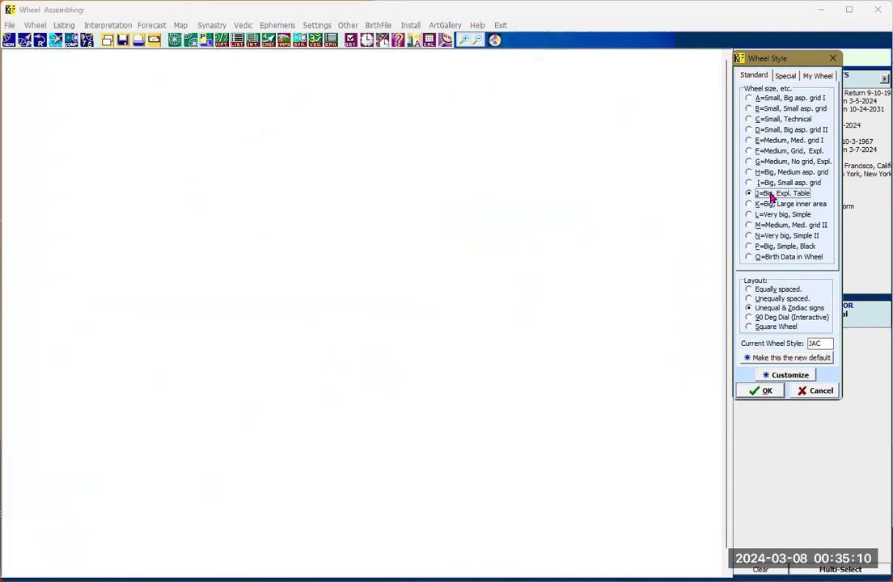
pyautogui.click(768, 205)
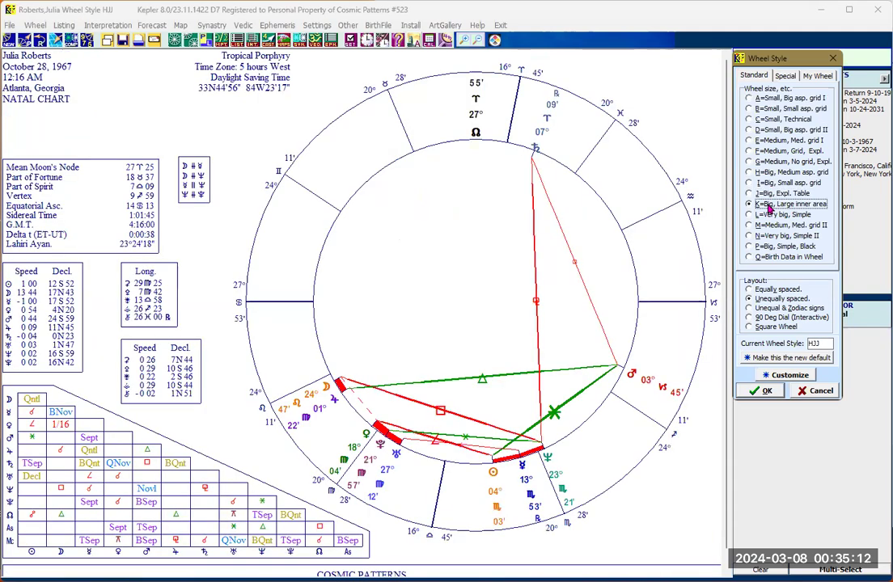
pyautogui.click(765, 215)
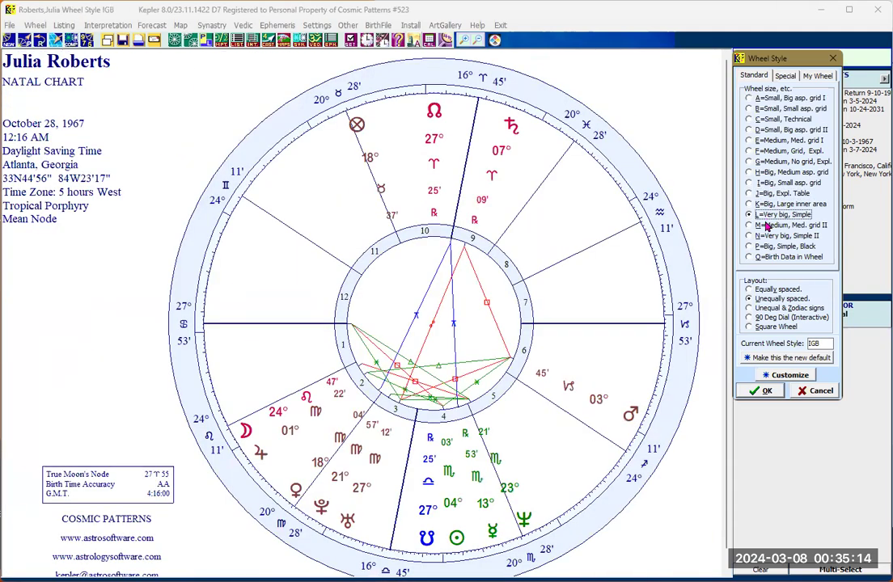
pyautogui.click(766, 225)
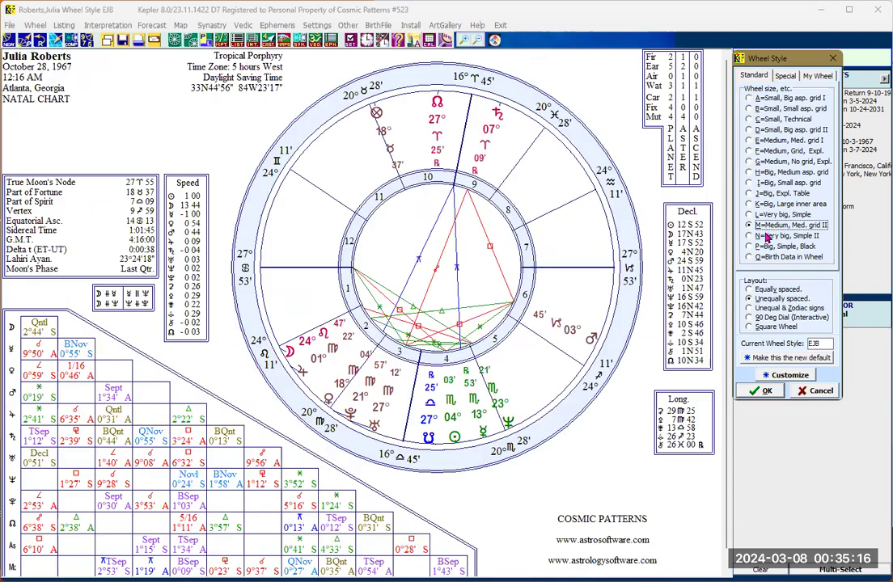
pyautogui.click(765, 235)
pyautogui.click(762, 247)
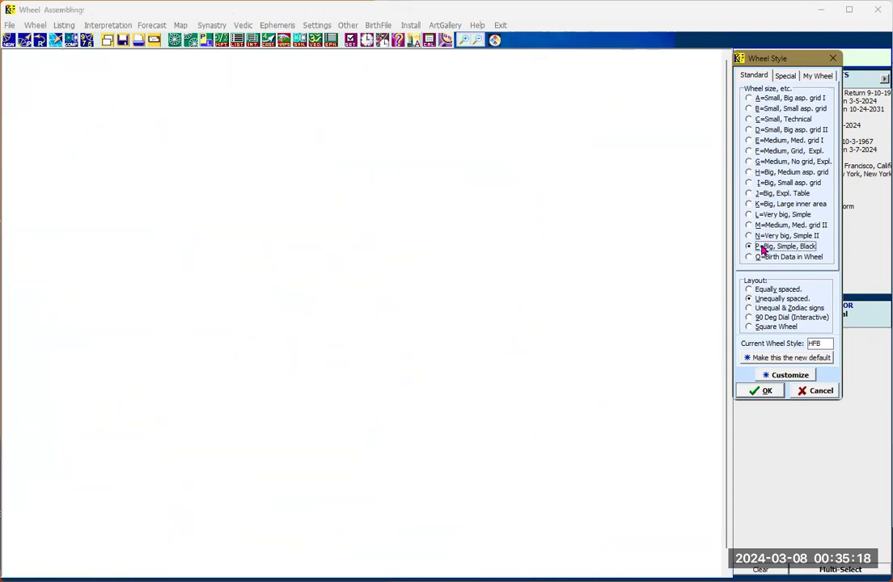
pyautogui.click(764, 257)
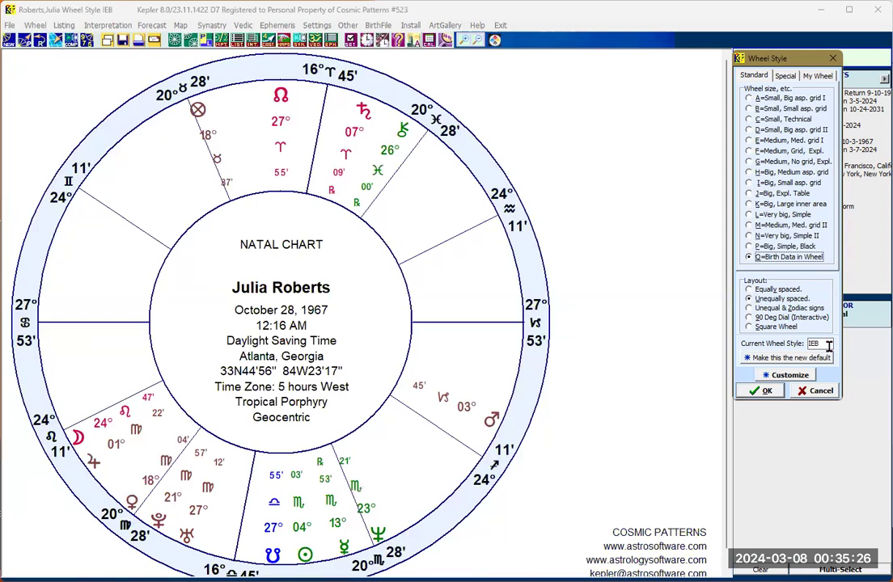
# - Make wheel style IEB the new default, acknowledge the notice, and confirm the Wheel Style dialog
pyautogui.moveTo(828, 344); pyautogui.dragTo(811, 342)
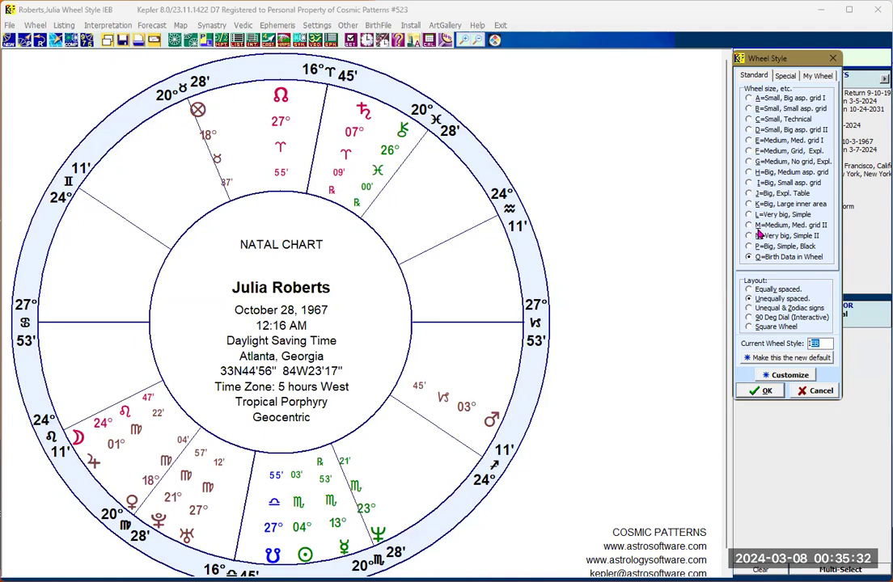
pyautogui.click(796, 363)
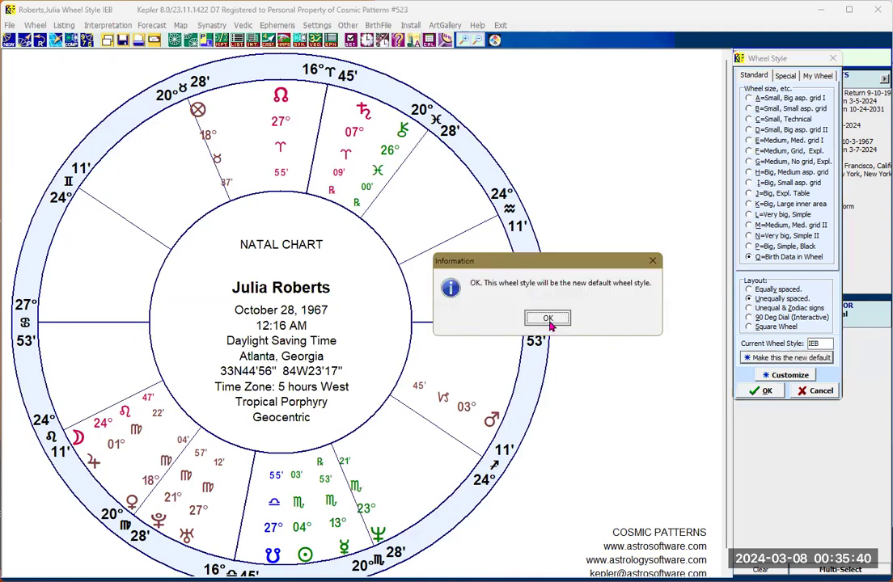
pyautogui.click(547, 318)
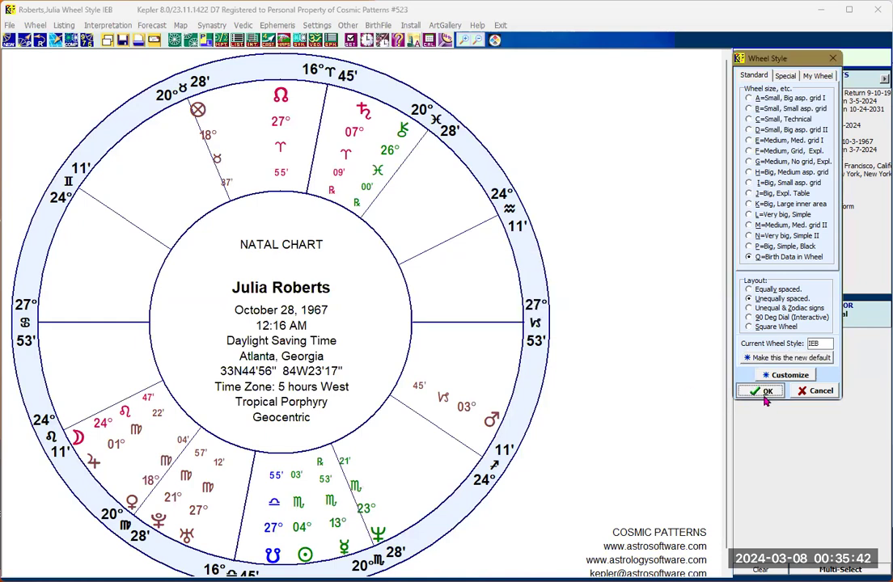
pyautogui.click(762, 391)
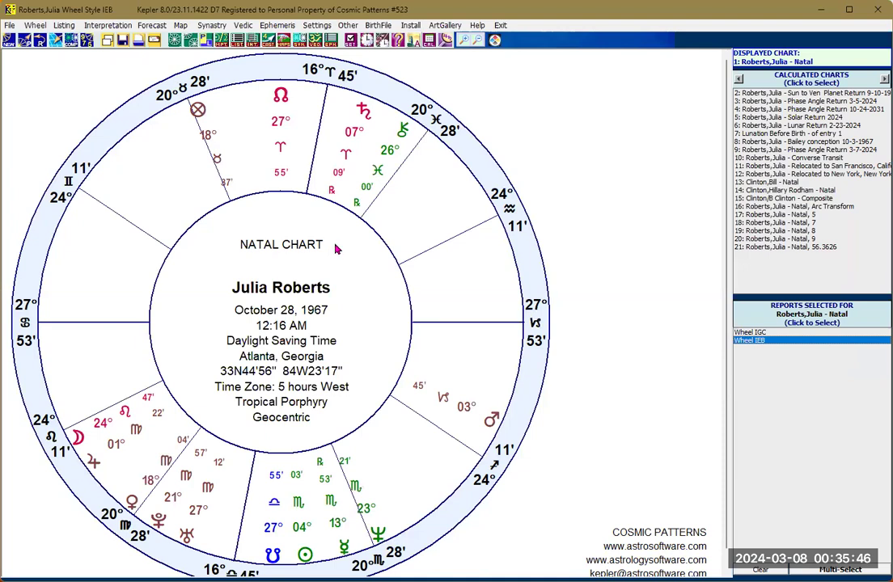
# - Redisplay the chart as Wheel IGC from Reports Selected, leaving the Wheel Style dialog unchanged
pyautogui.click(750, 332)
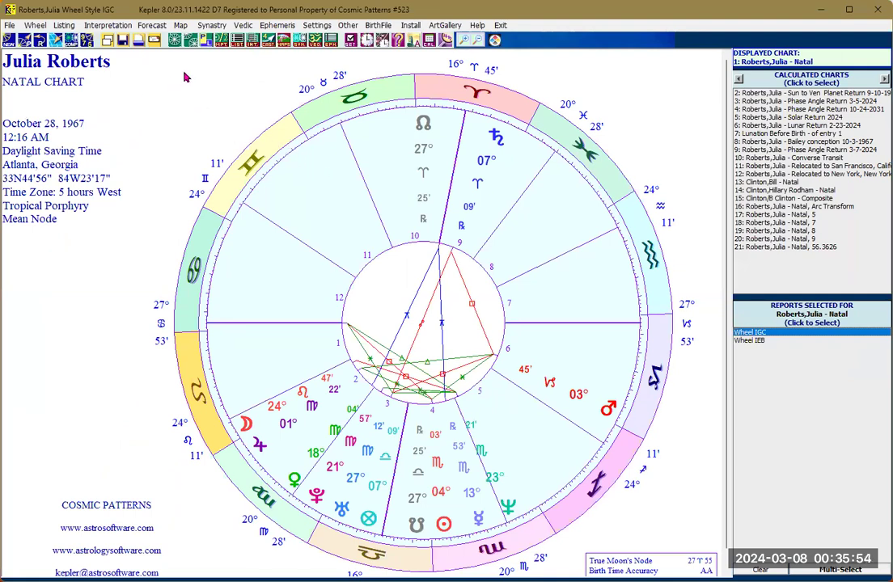
pyautogui.click(176, 44)
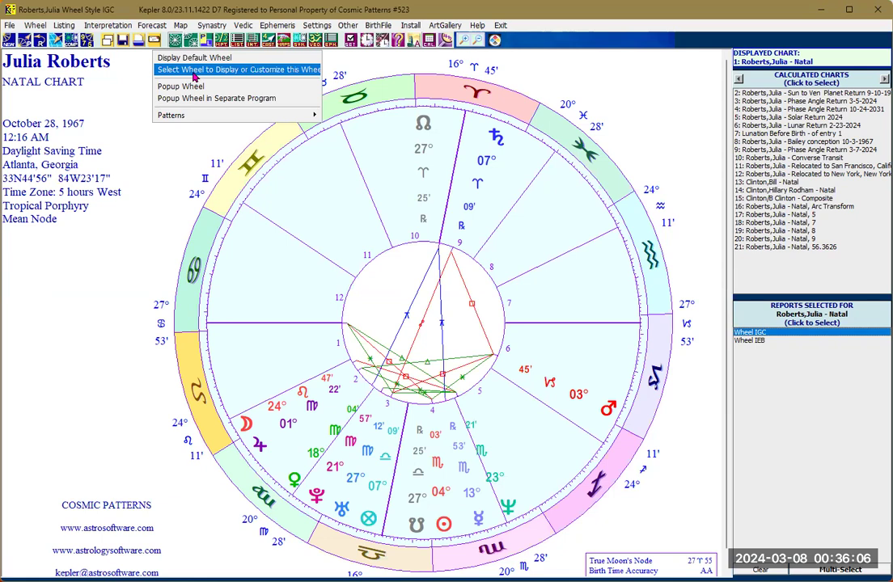
pyautogui.click(194, 72)
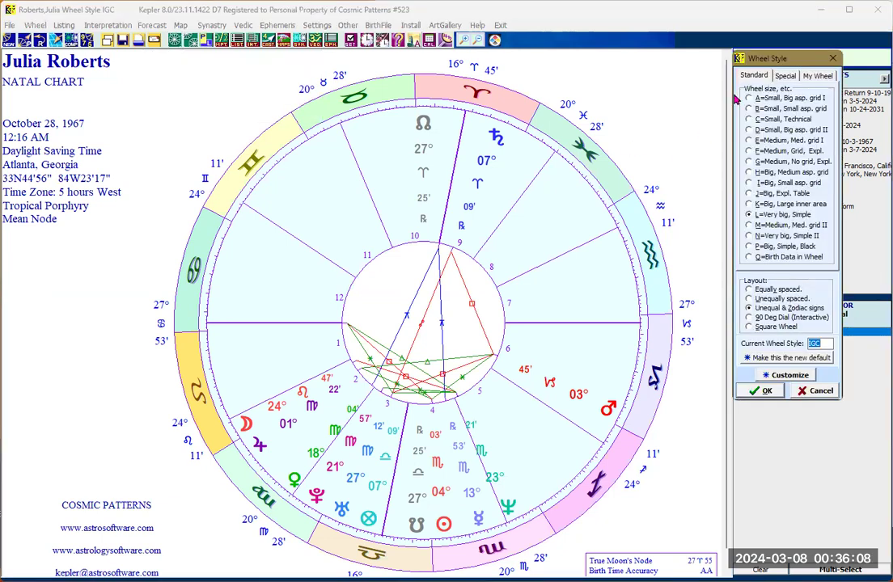
pyautogui.click(817, 391)
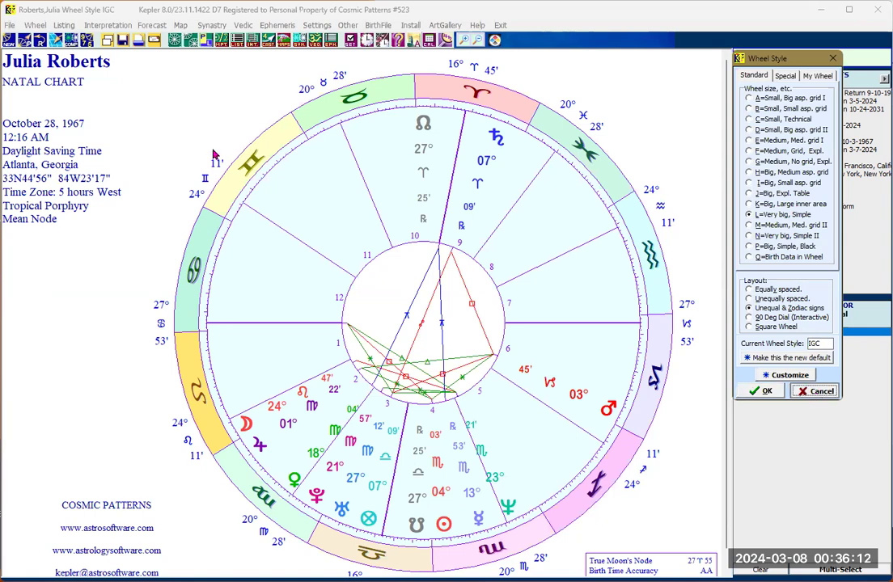
pyautogui.click(175, 40)
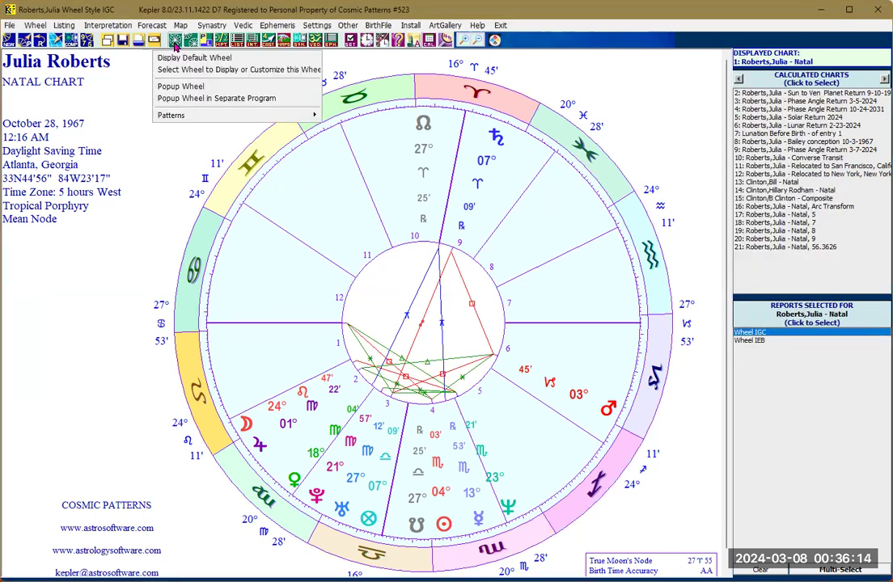
pyautogui.click(182, 86)
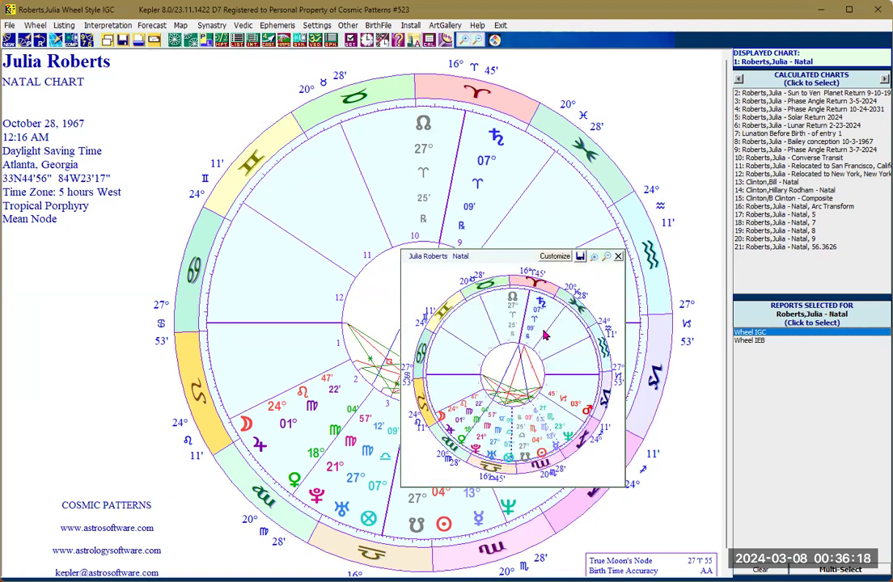
pyautogui.moveTo(511, 255); pyautogui.dragTo(564, 172)
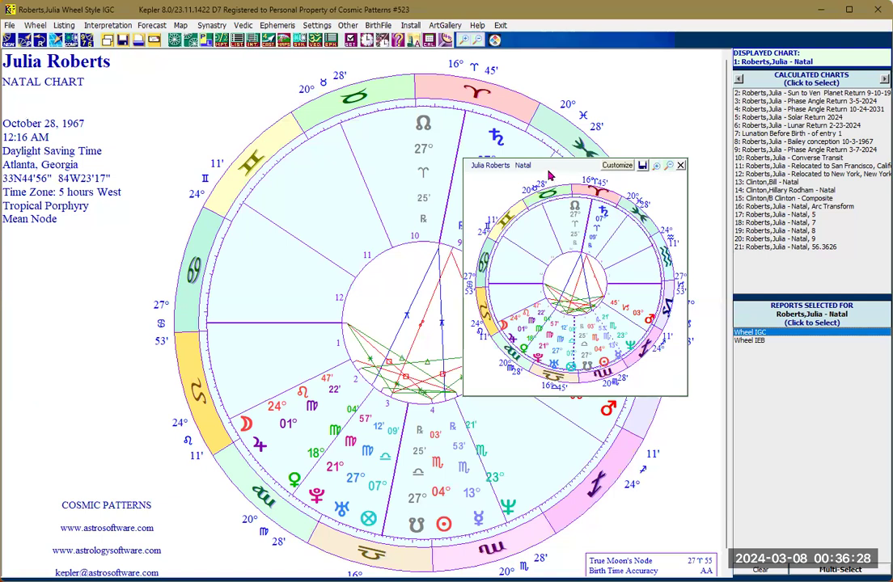
pyautogui.moveTo(554, 180); pyautogui.dragTo(670, 170)
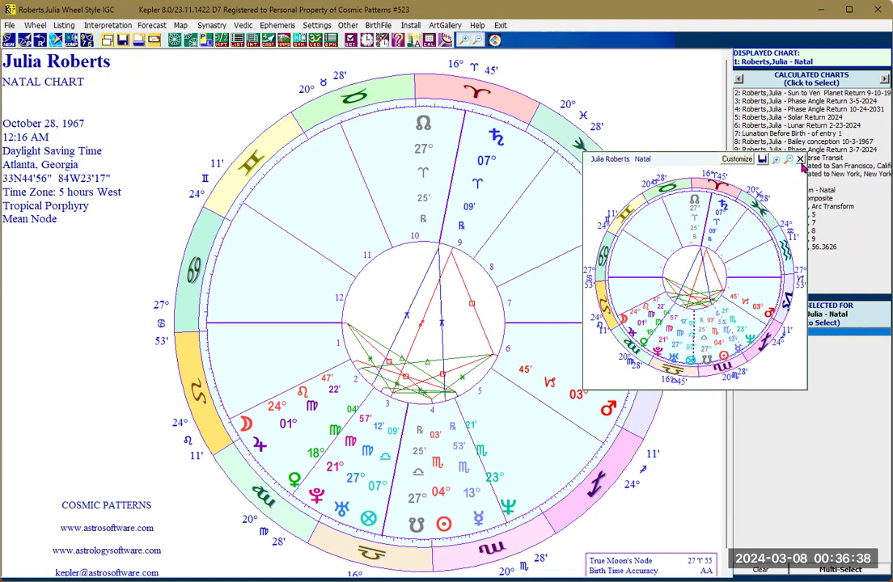
pyautogui.click(800, 160)
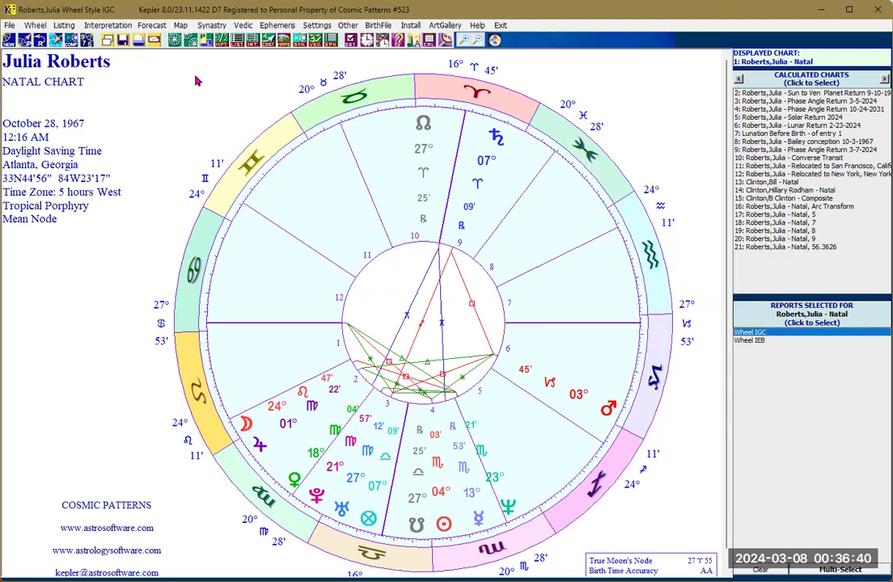
pyautogui.click(174, 42)
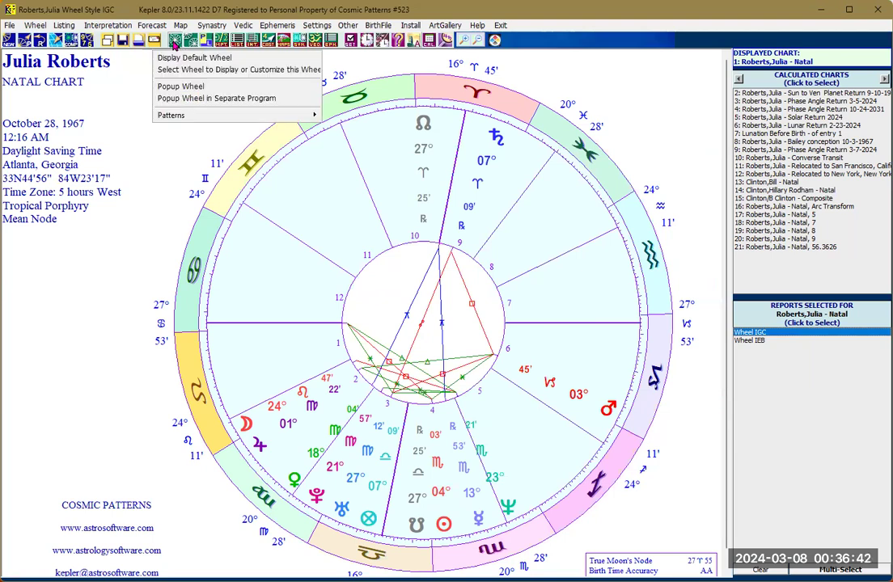
pyautogui.click(195, 97)
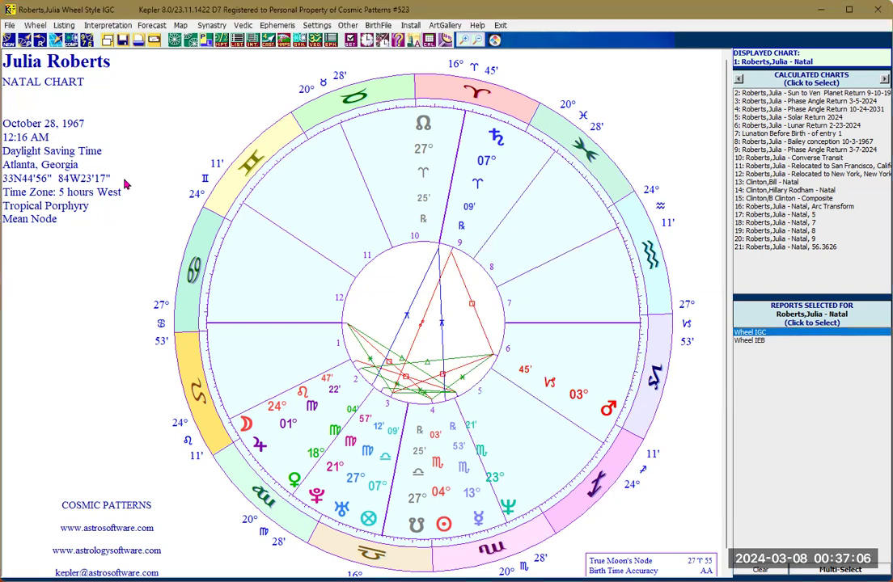
# - Show the Huber Patterns page in place of the wheel via the Wheel menu's Patterns list
pyautogui.click(173, 40)
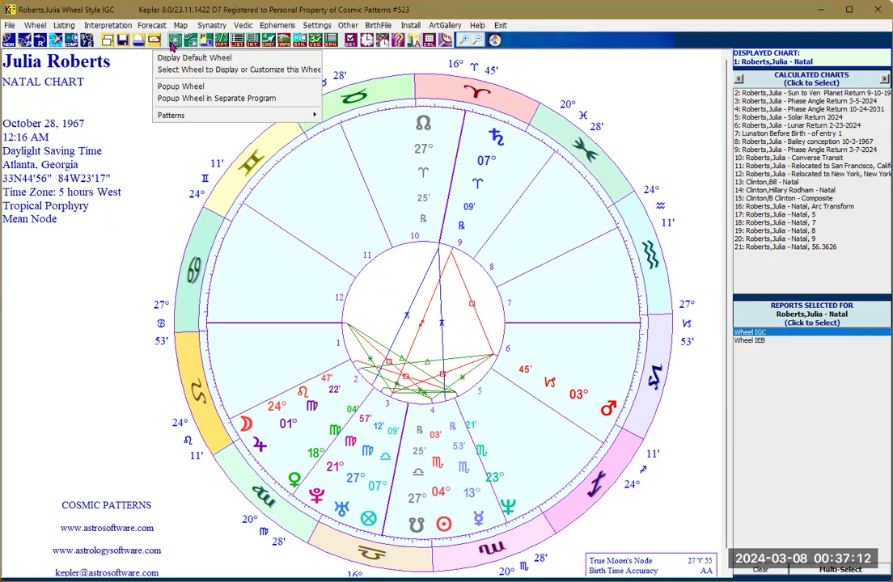
pyautogui.moveTo(239, 116)
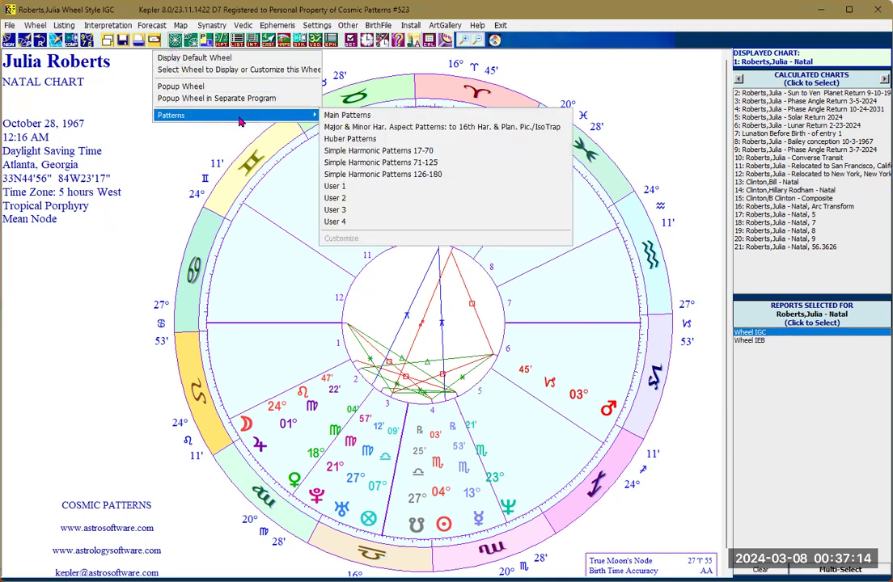
pyautogui.click(293, 114)
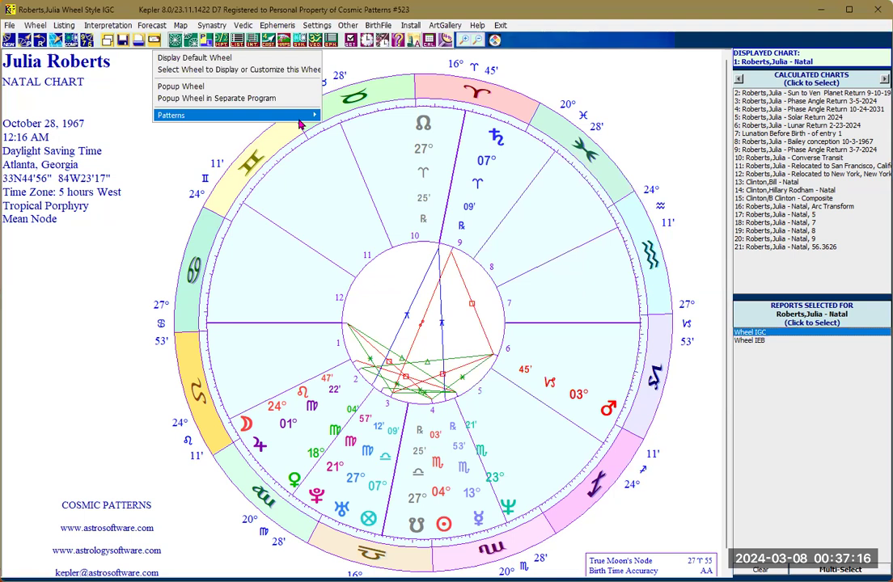
pyautogui.click(293, 116)
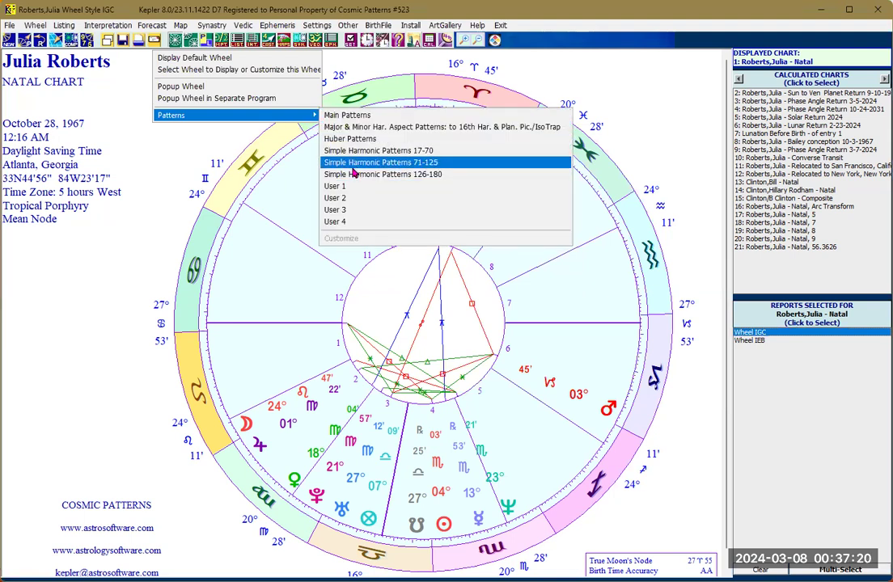
pyautogui.click(351, 139)
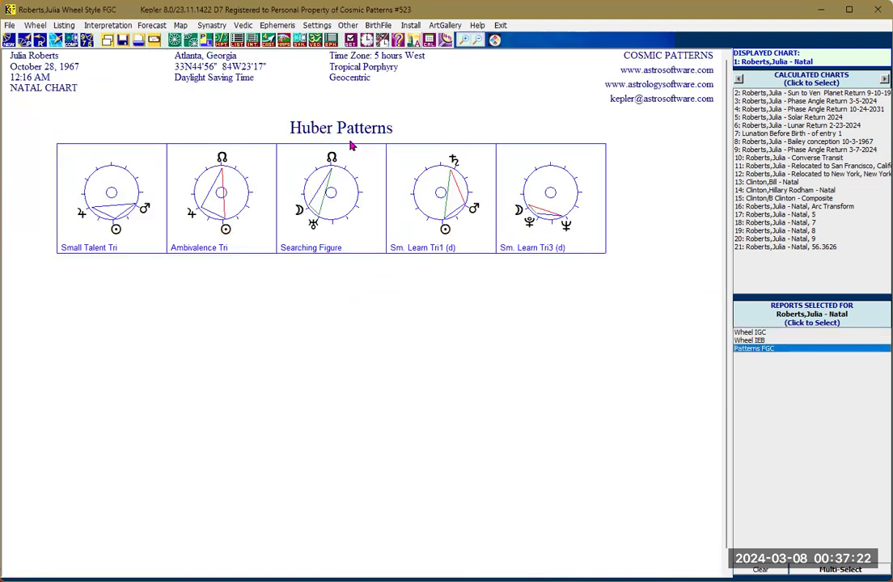